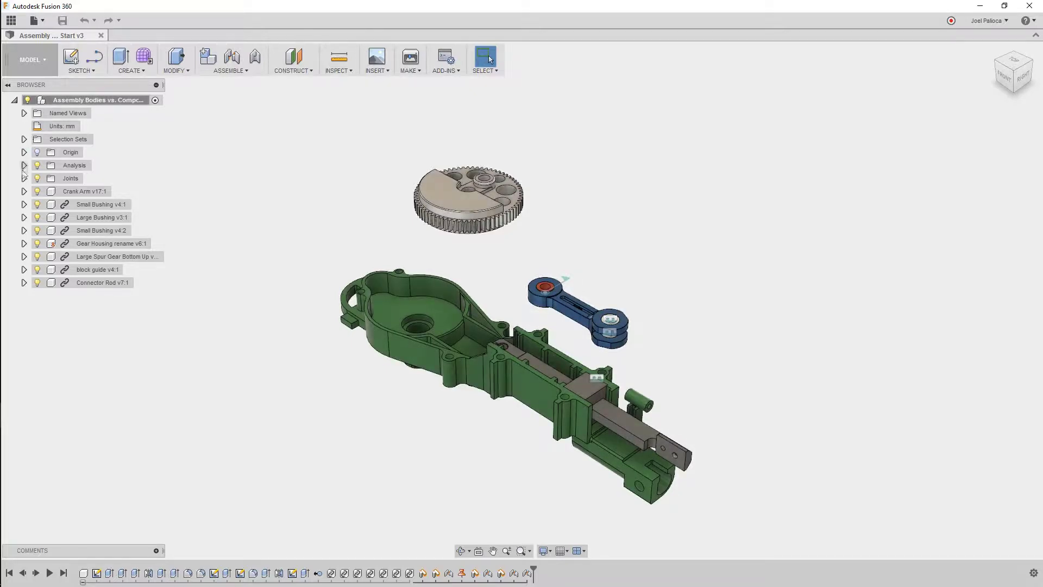
Expand Crank Arm v17:1 in the browser and show its origin planes and axes
click(24, 191)
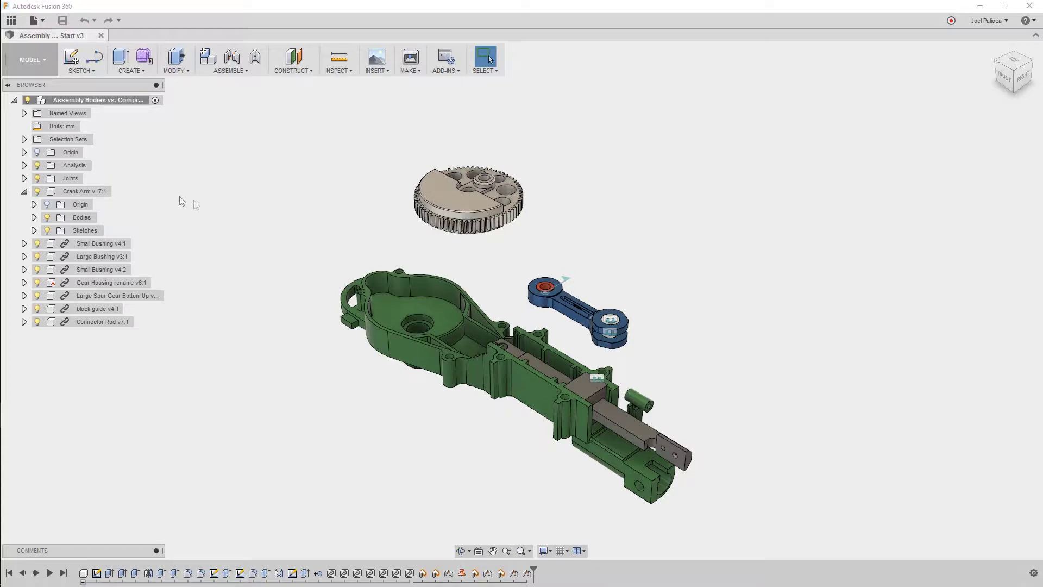
click(562, 299)
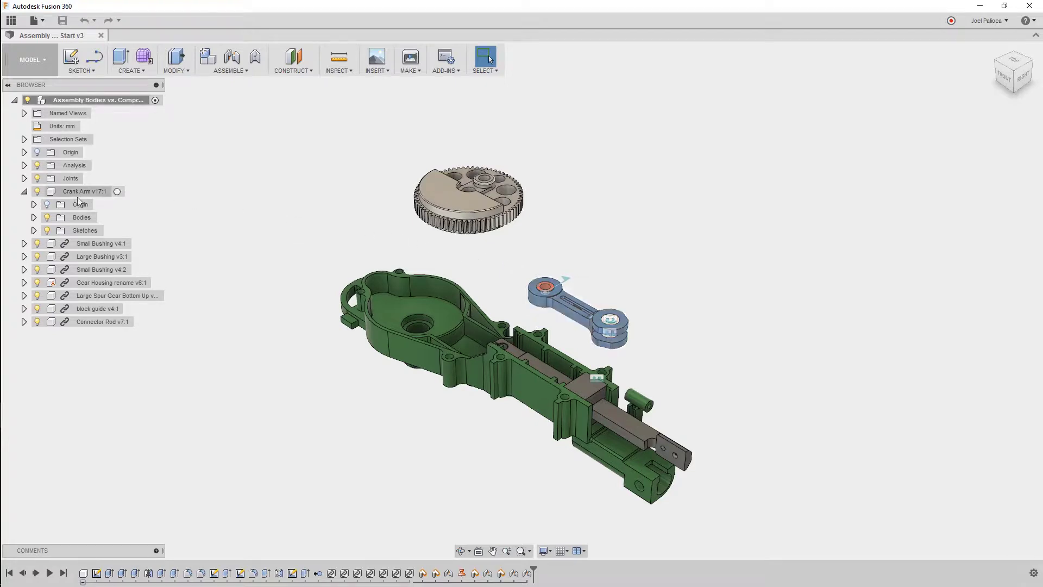
click(46, 204)
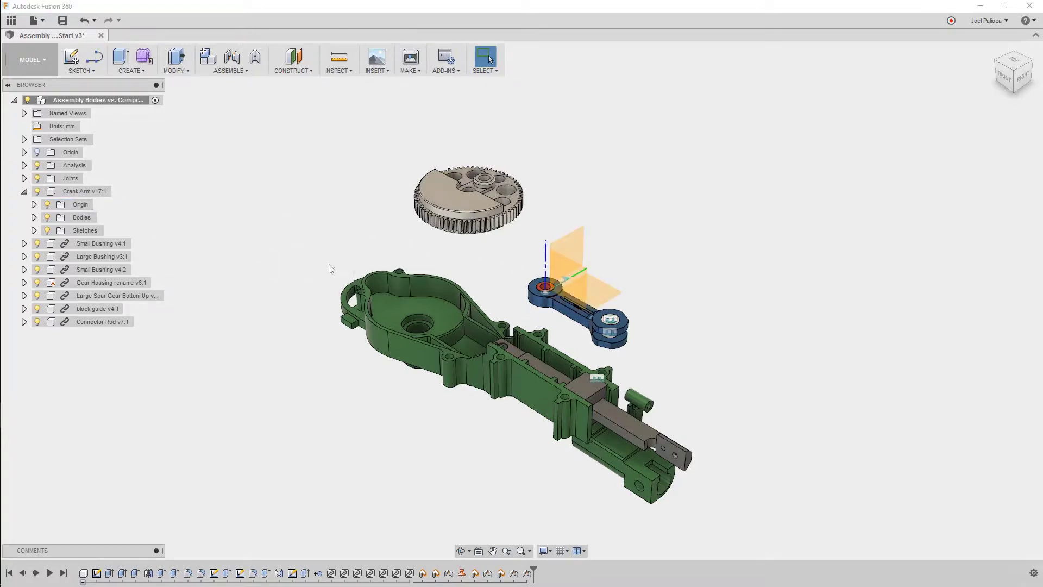
Trial-move the crank arm body 50 mm along X, then cancel so it stays put
scroll(647, 302, up, 5)
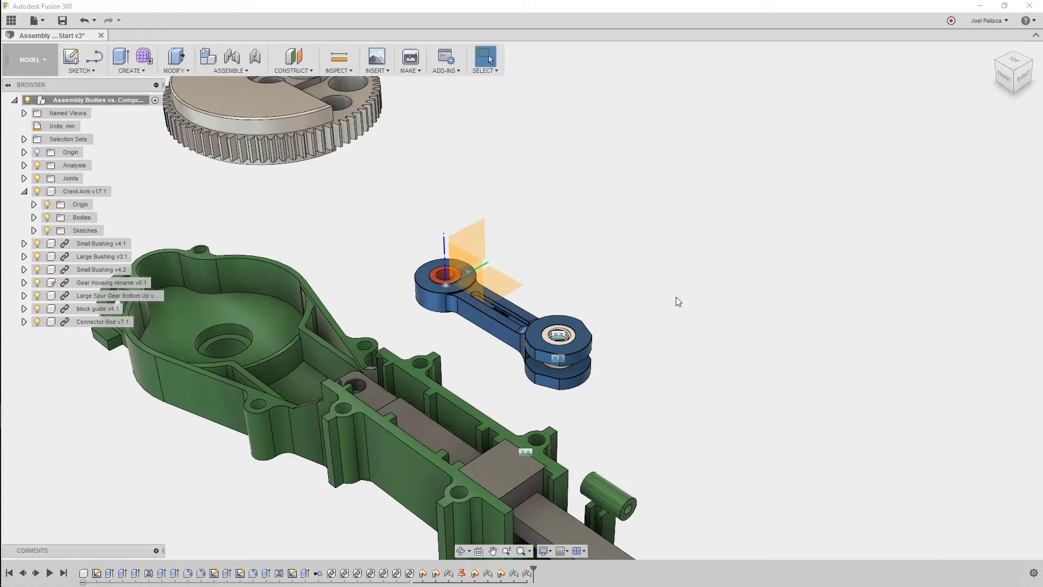
right_click(673, 299)
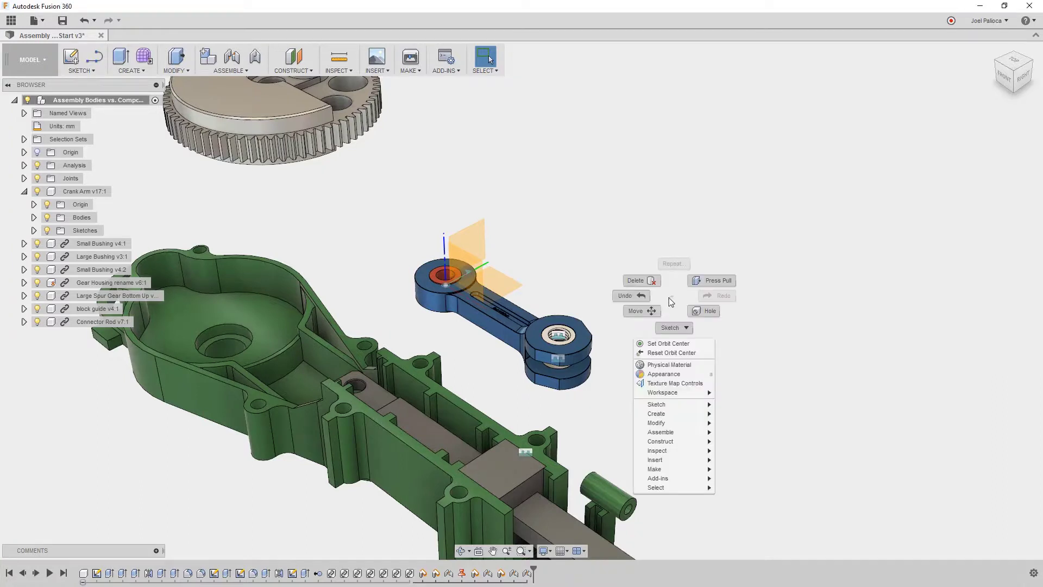
click(688, 302)
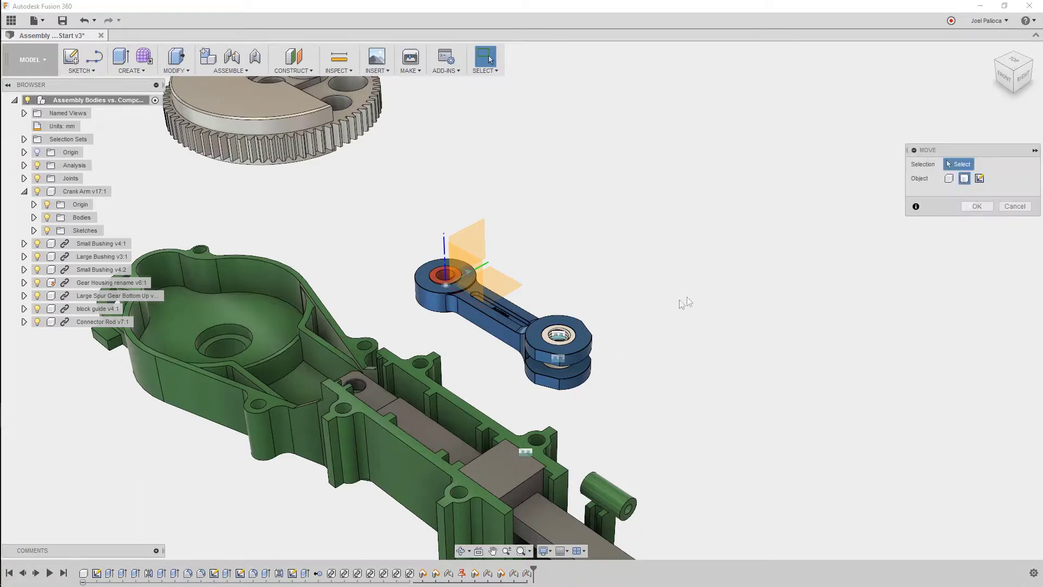
click(967, 184)
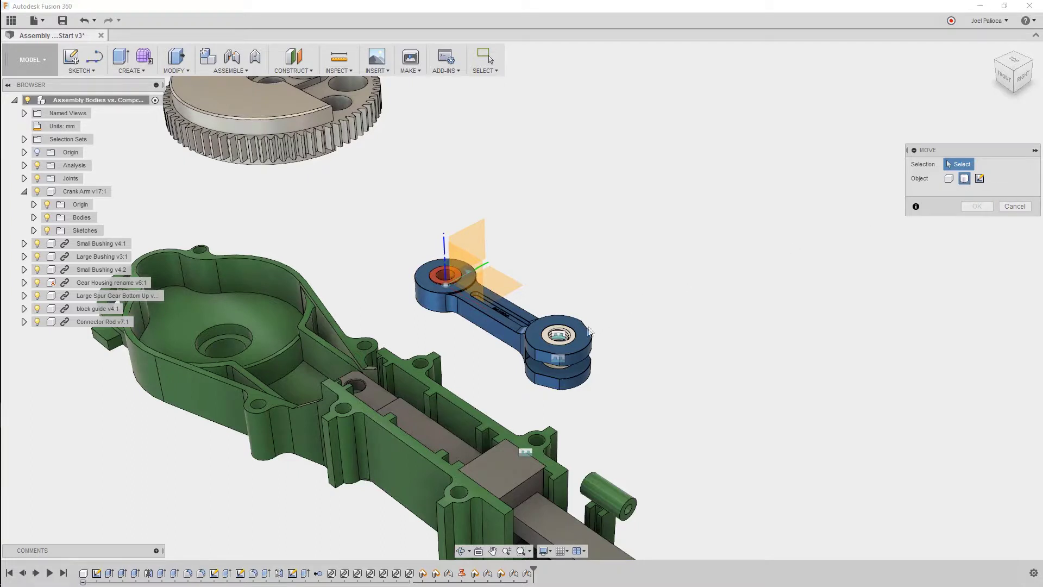
click(573, 338)
click(572, 338)
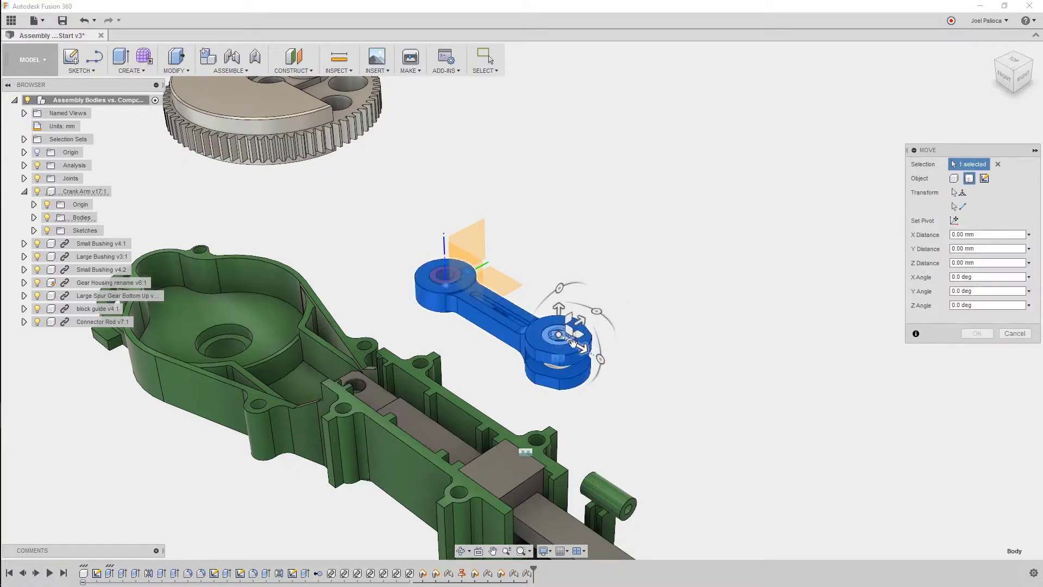
mouse_move(584, 348)
mouse_down()
mouse_move(698, 389)
mouse_move(801, 314)
mouse_up()
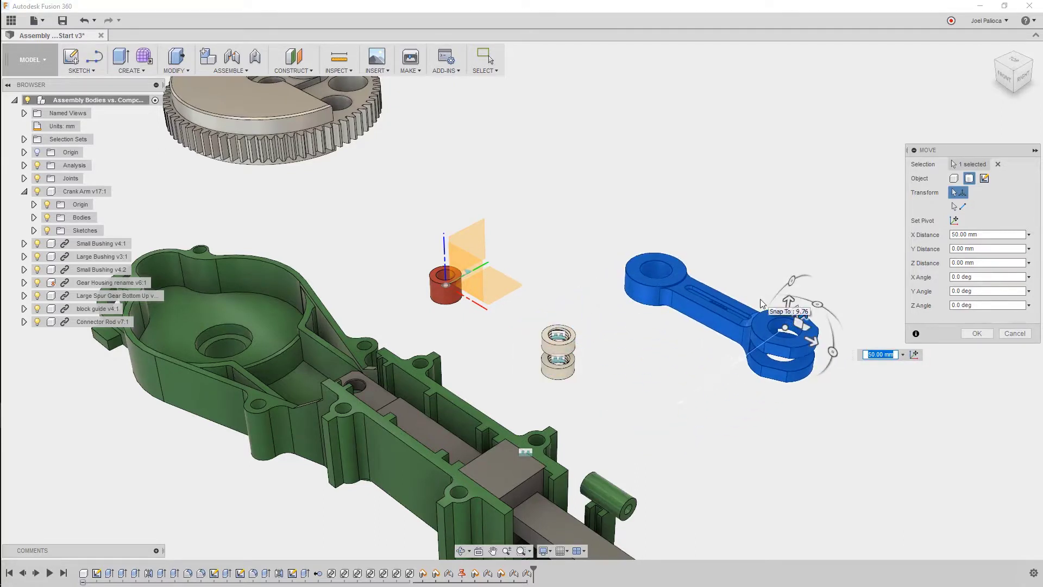
click(1011, 333)
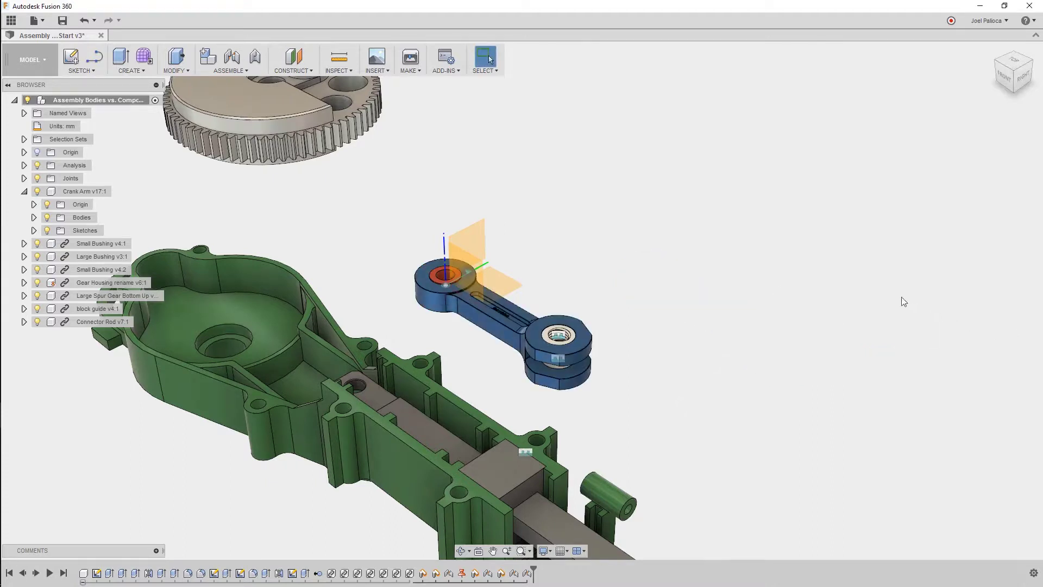
right_click(857, 286)
click(857, 286)
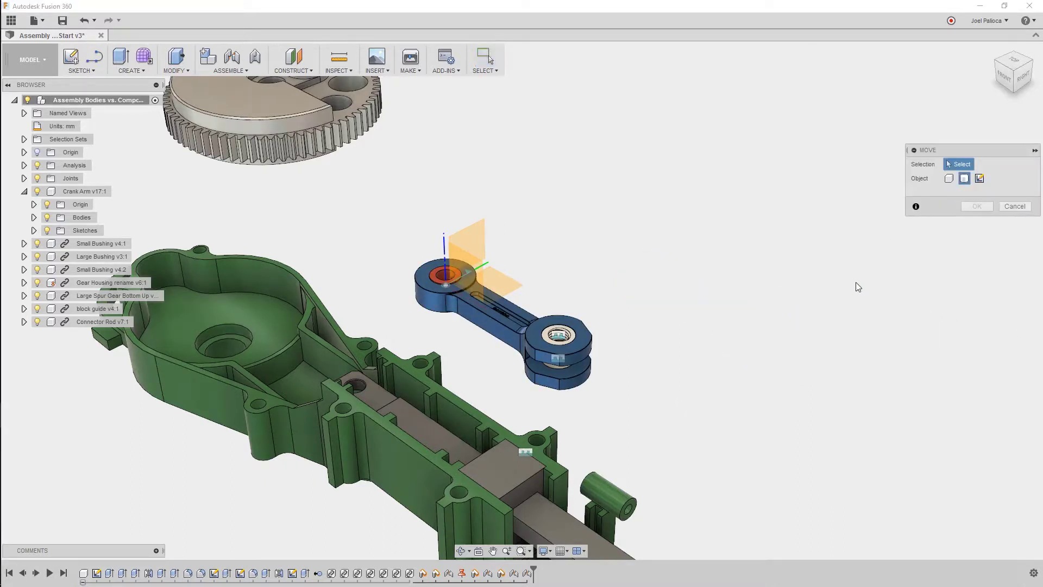
click(949, 178)
click(581, 326)
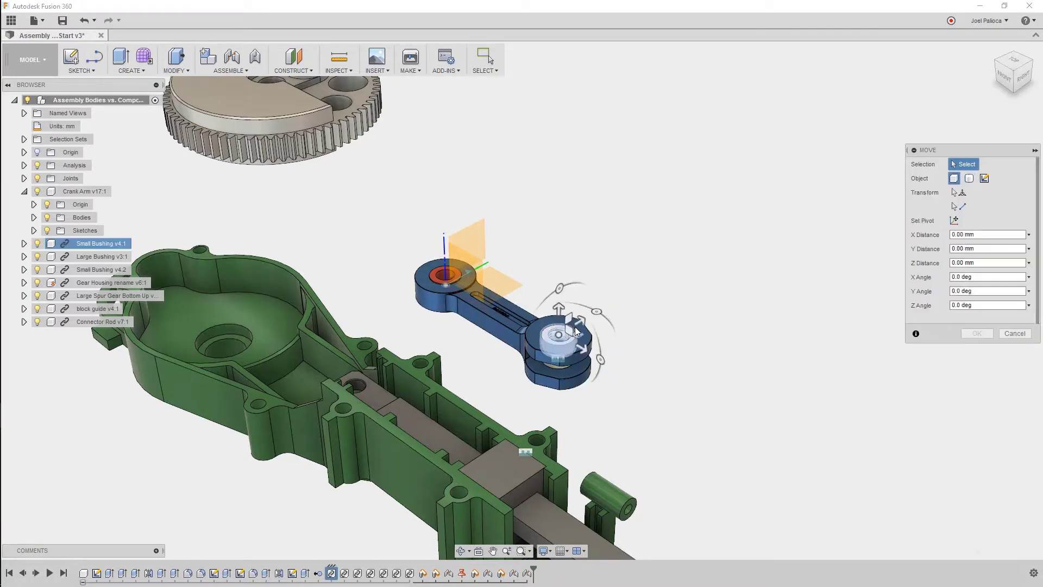
drag(585, 350, 728, 311)
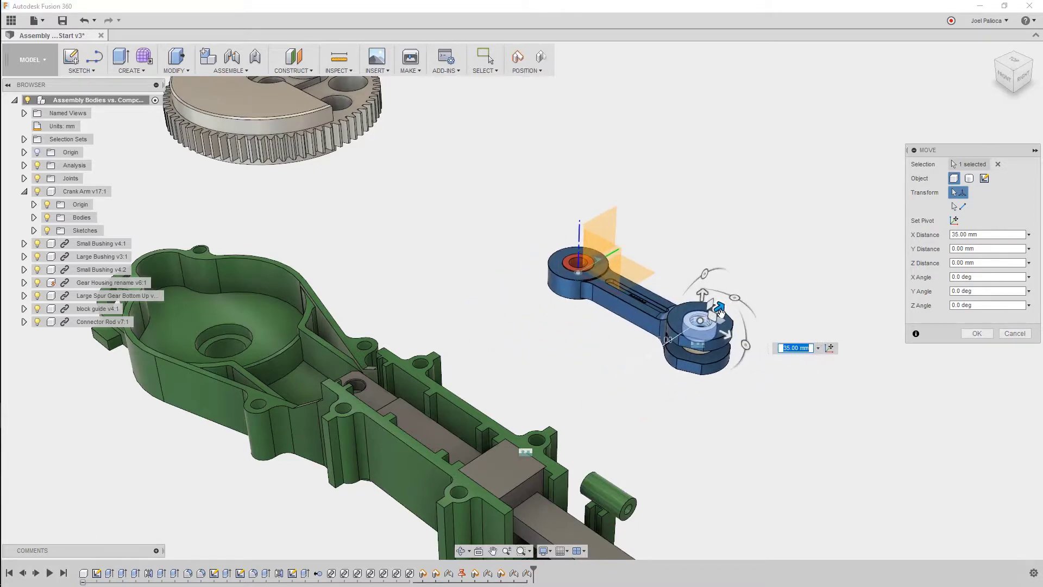
right_click(790, 260)
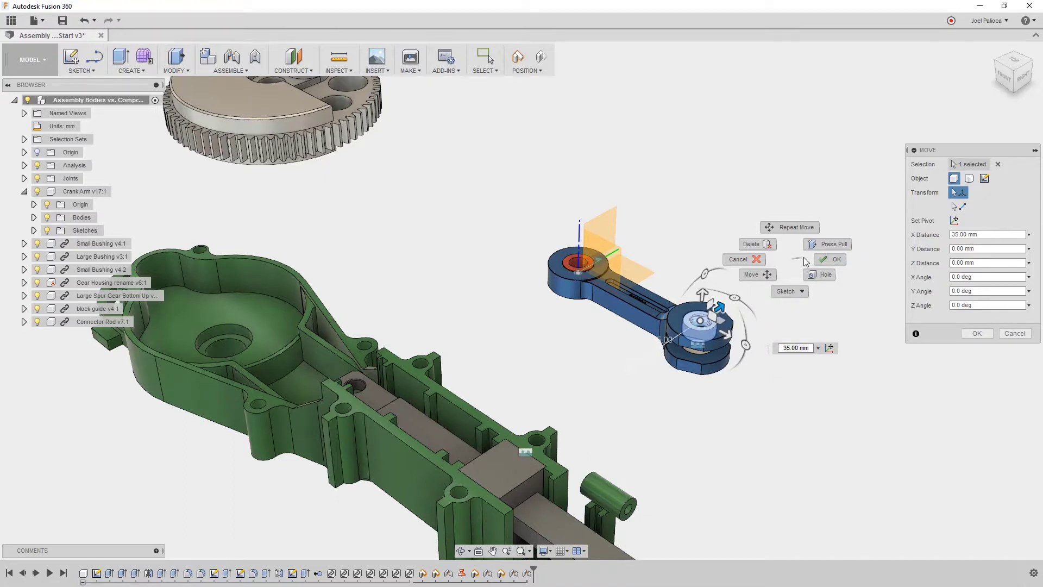
click(756, 259)
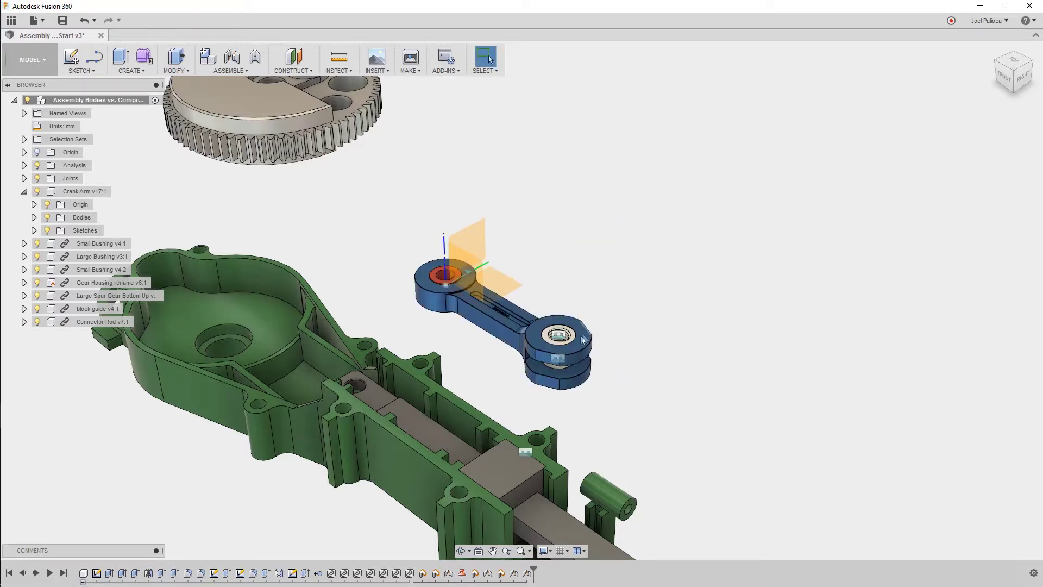
Drag the crank arm around freely, revert it to its original position, and fit the assembly in view
mouse_move(579, 338)
mouse_down()
mouse_move(769, 330)
mouse_move(679, 322)
mouse_up()
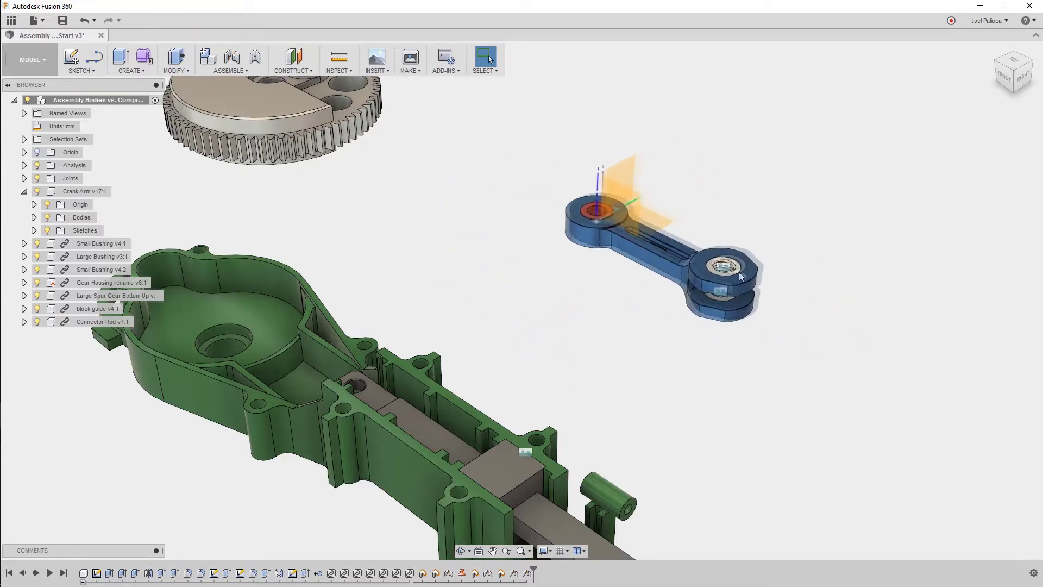
mouse_move(679, 321)
mouse_down()
mouse_move(784, 286)
mouse_move(794, 270)
mouse_up()
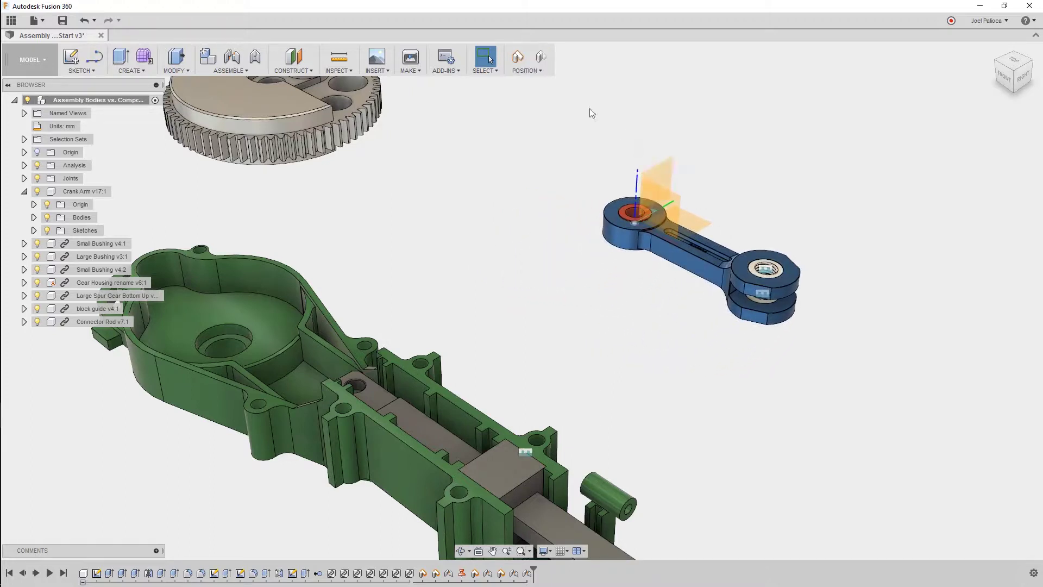
click(542, 67)
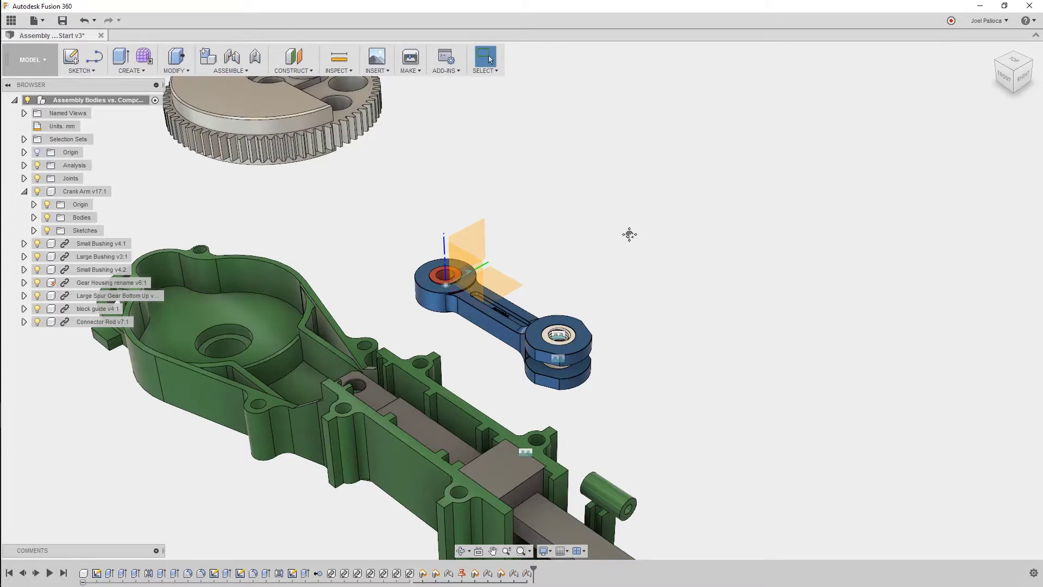
key(F6)
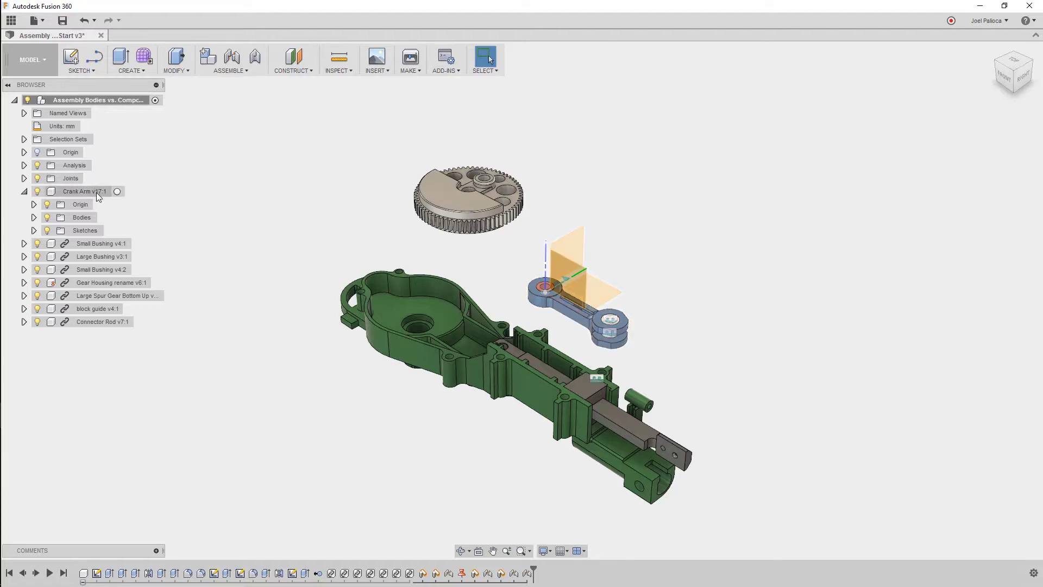
right_click(95, 191)
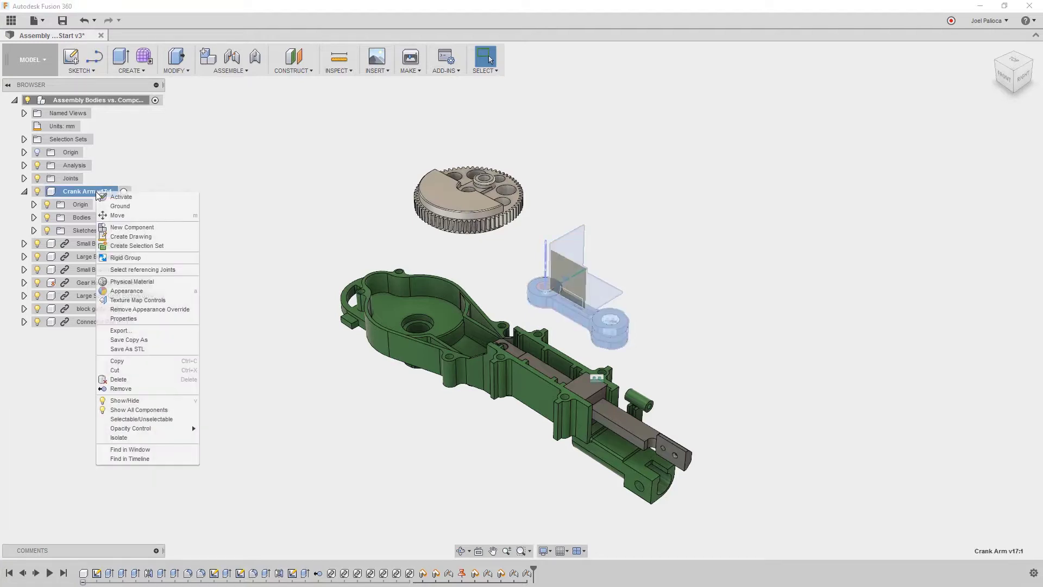
click(134, 318)
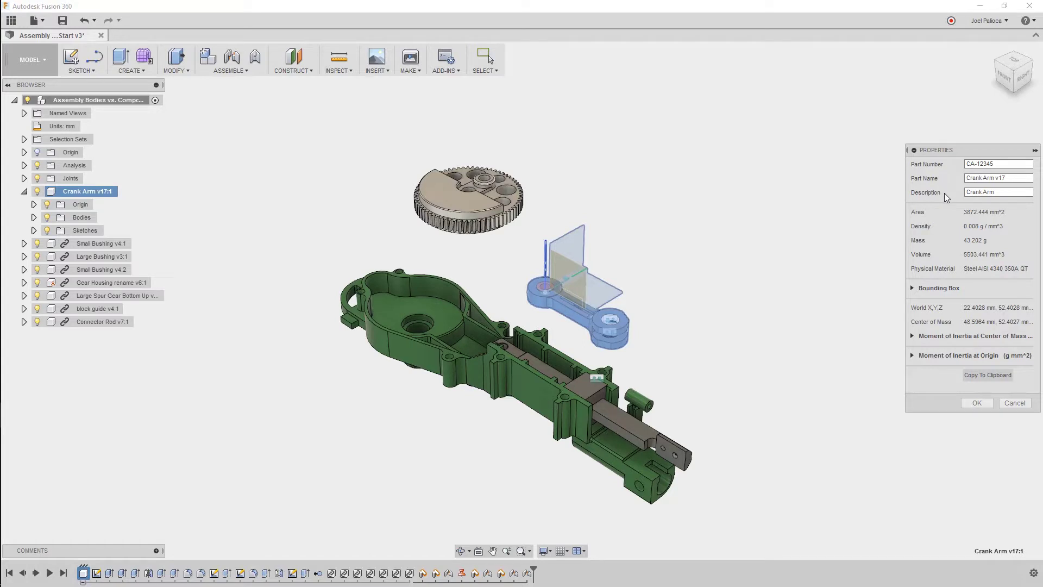
click(976, 402)
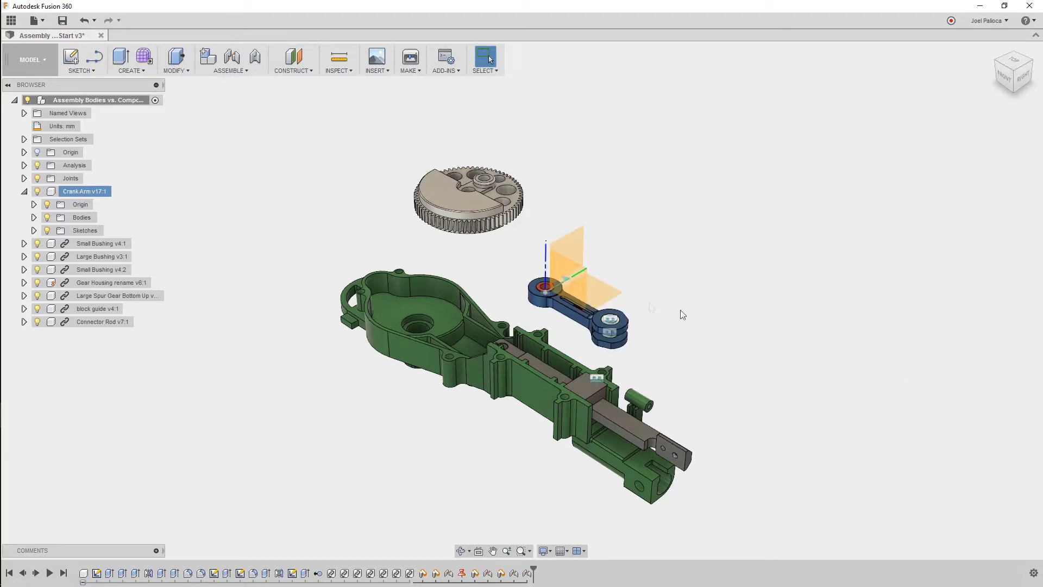
right_click(56, 191)
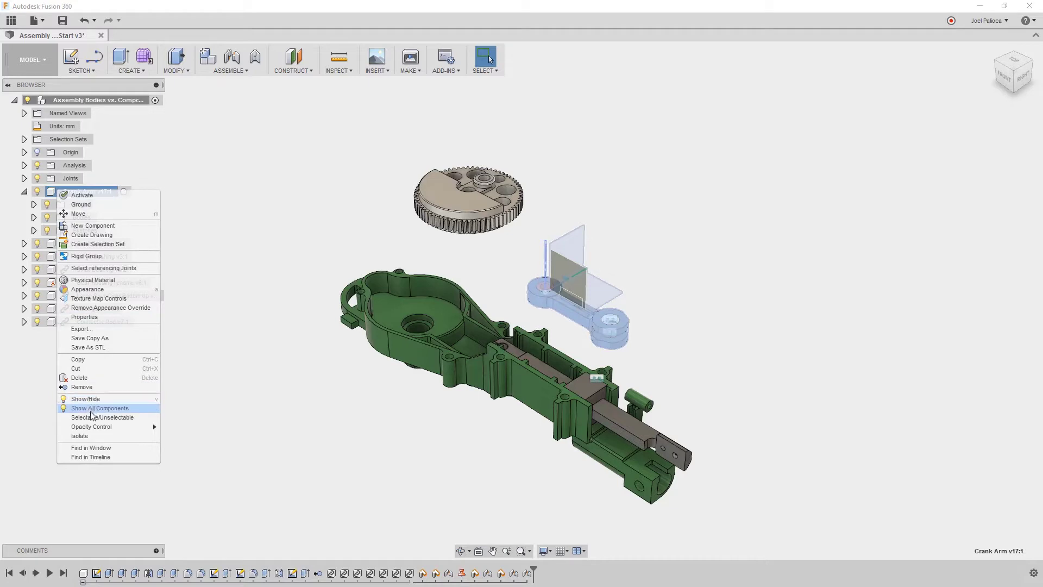
Isolate Crank Arm v17:1 so only it is displayed
click(99, 437)
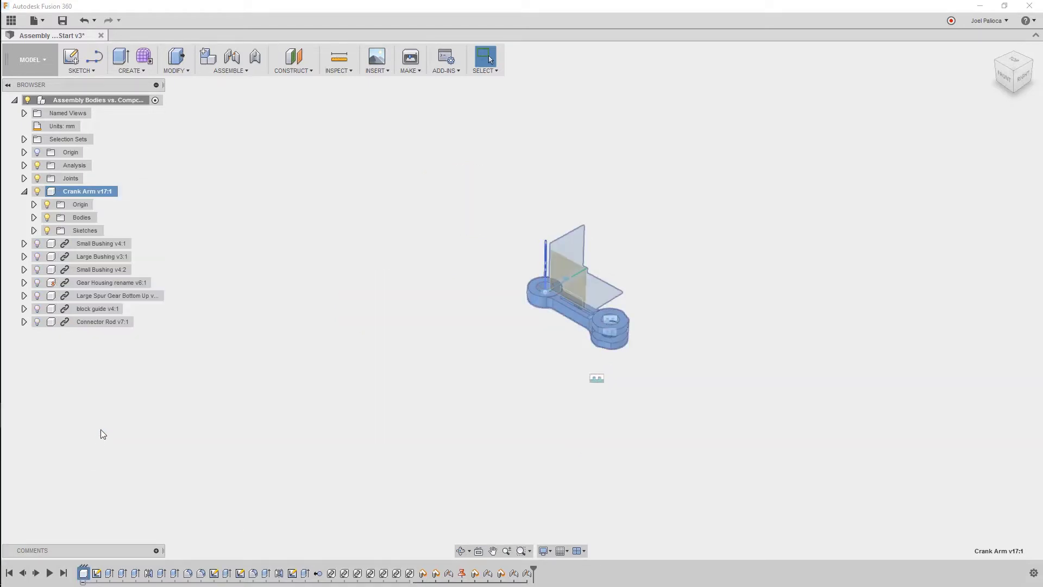
key(Escape)
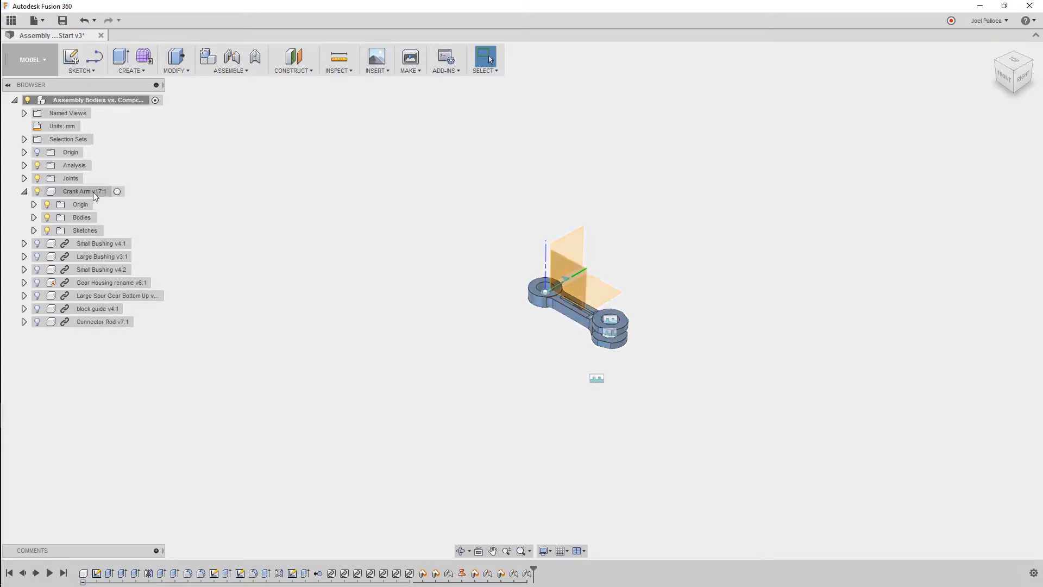
Unisolate the Crank Arm to restore the housing and gear, then reselect the arm
right_click(85, 191)
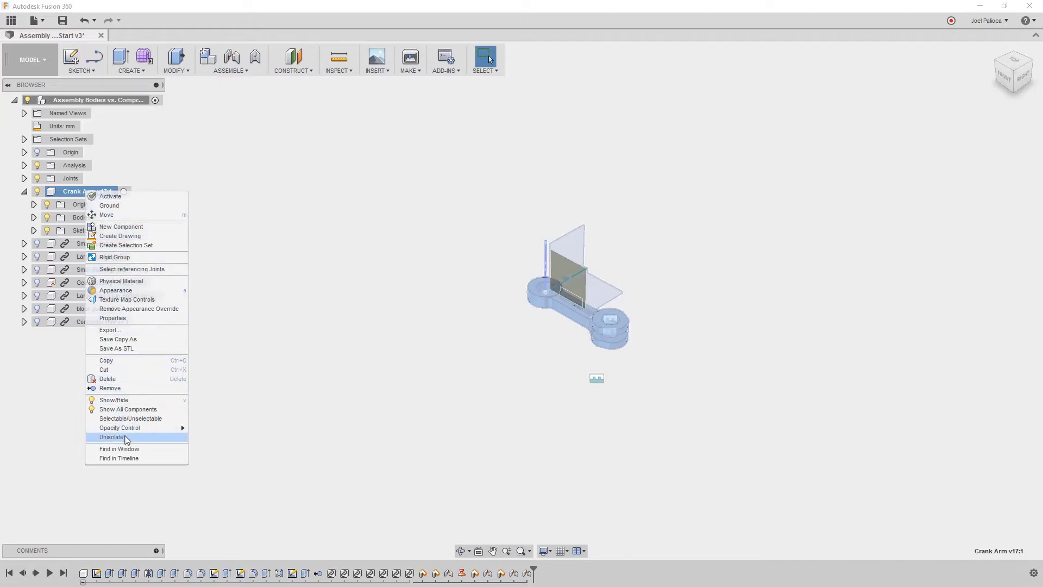
click(126, 438)
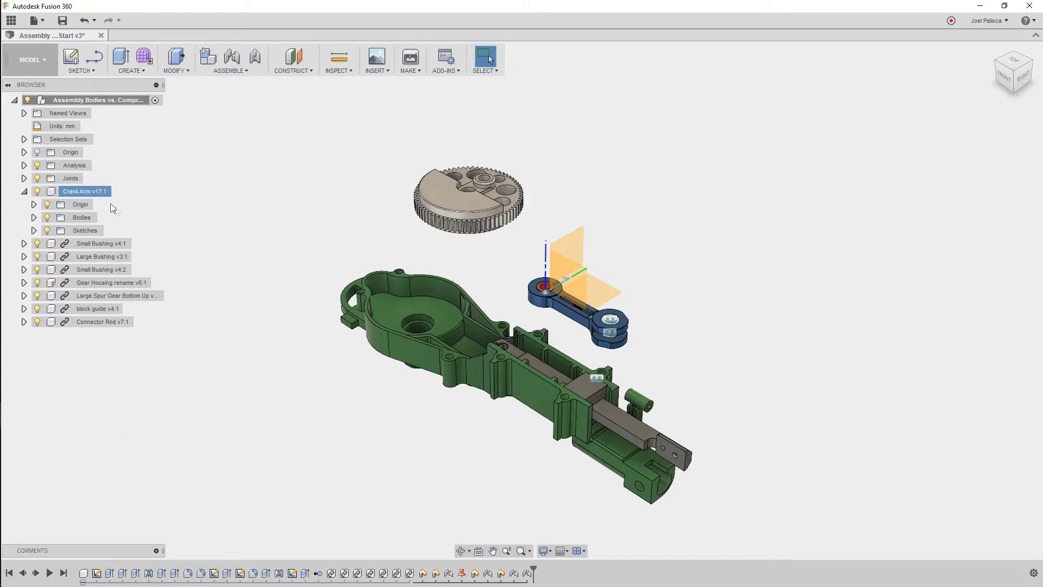
click(314, 249)
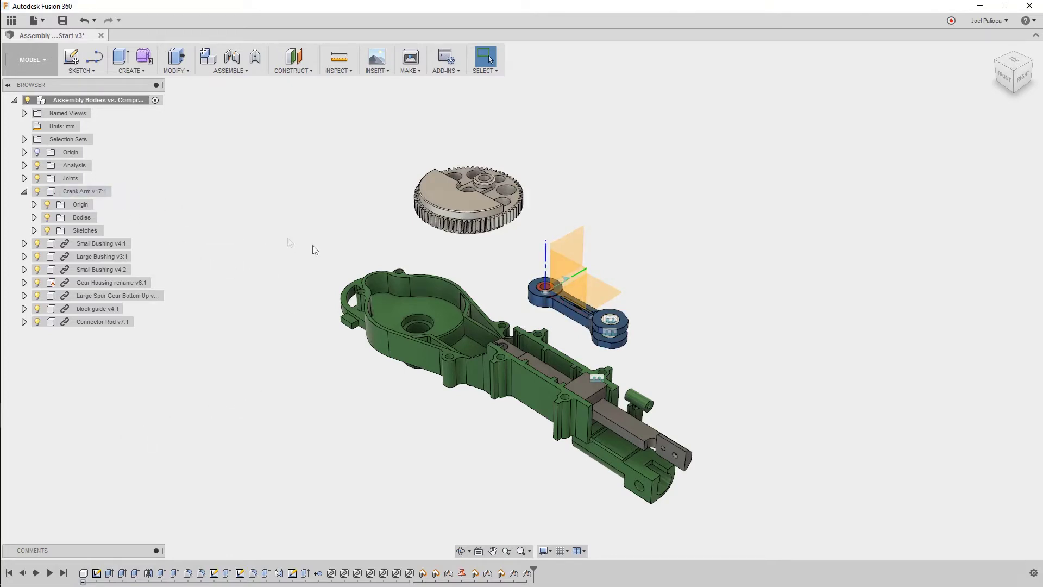
click(530, 261)
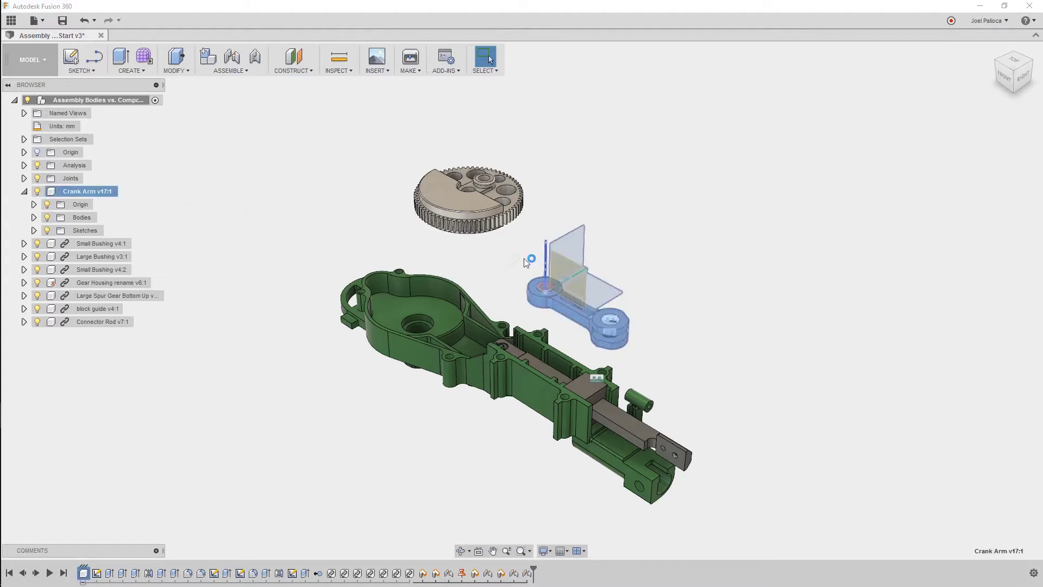
Copy the Crank Arm and paste a linked copy, Crank Arm v17:2, offset up and right
right_click(612, 262)
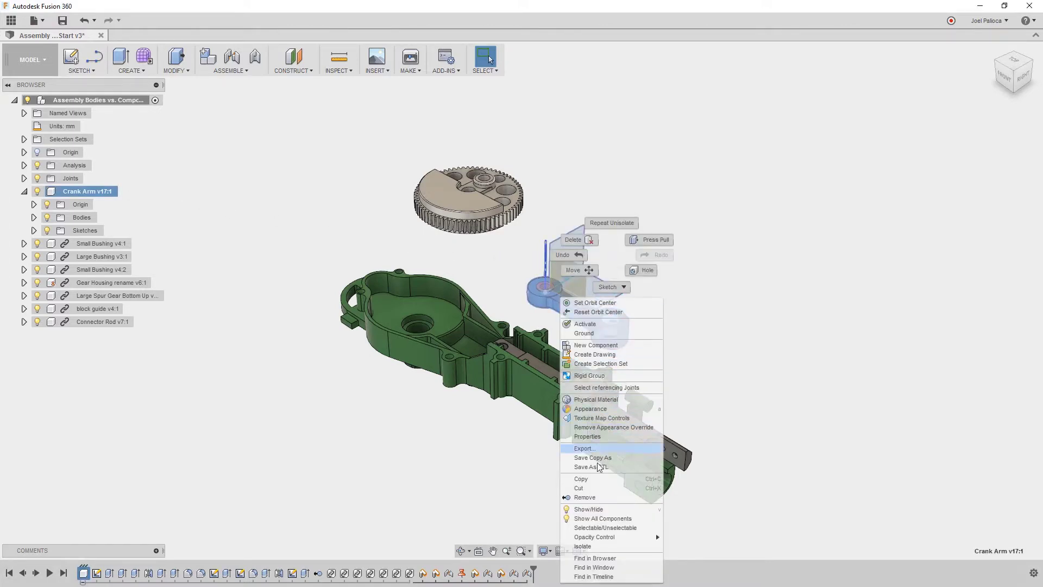
click(601, 479)
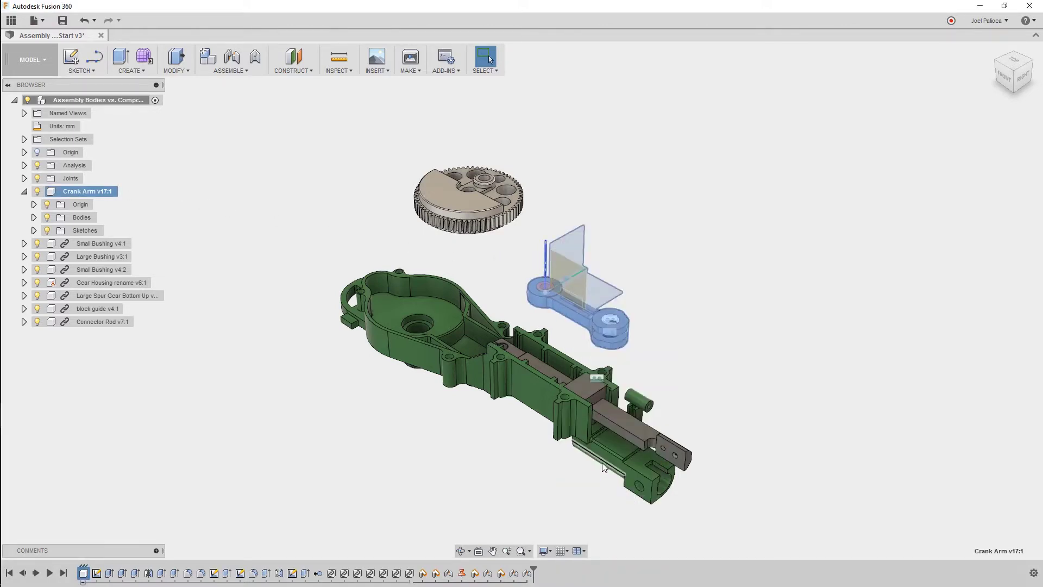
right_click(674, 273)
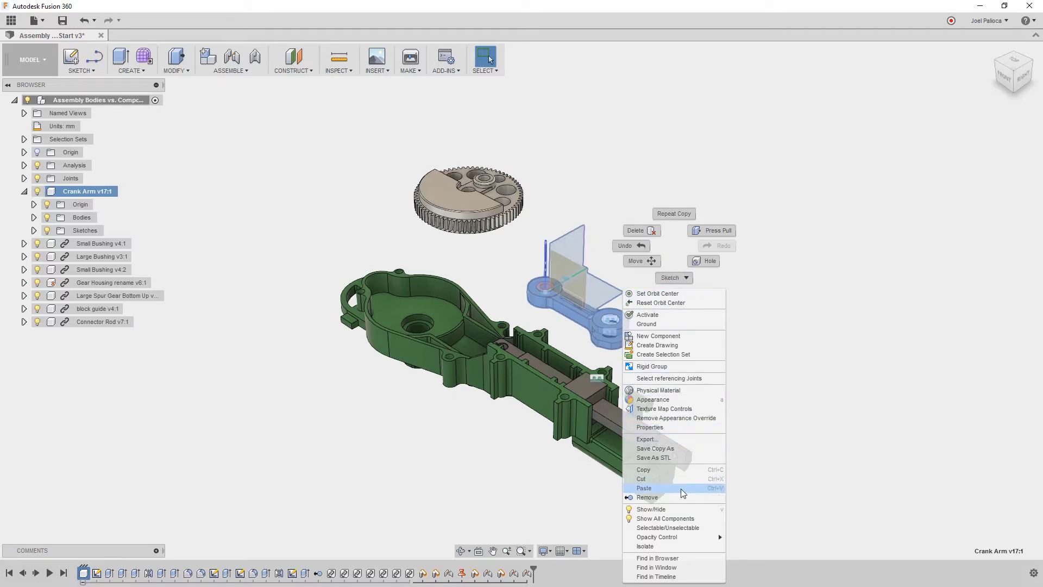
click(644, 488)
mouse_move(610, 293)
mouse_down()
mouse_move(645, 287)
mouse_move(721, 241)
mouse_up()
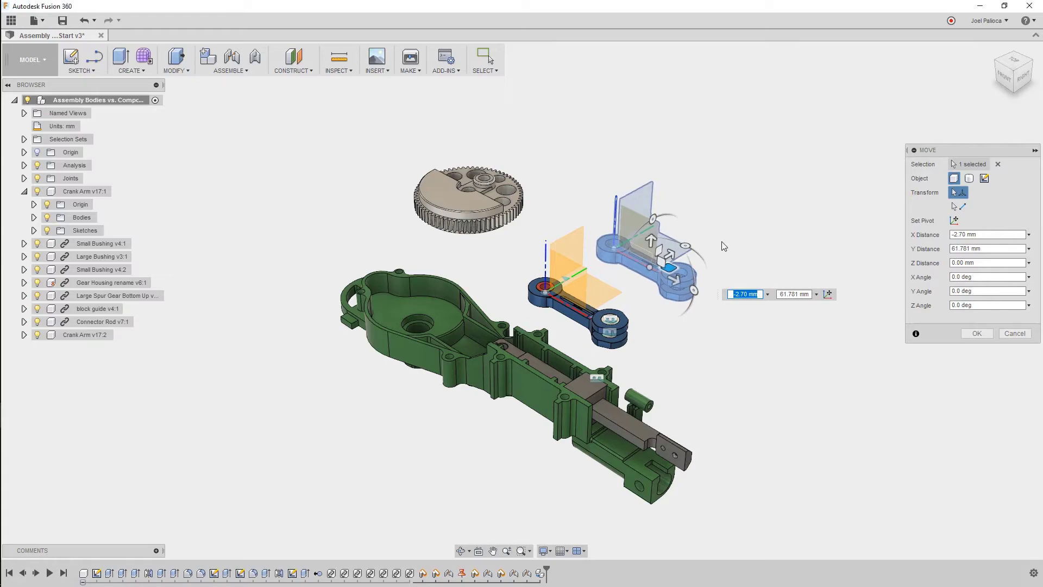
right_click(721, 241)
click(758, 241)
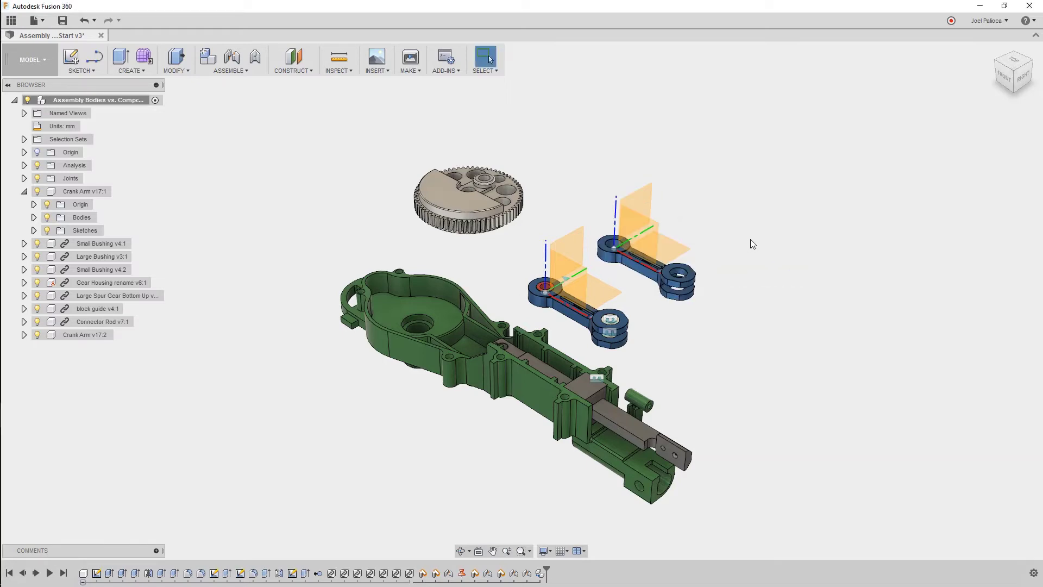
scroll(706, 250, up, 2)
scroll(706, 250, up, 2)
Press Pull the hole-end face of the pasted Crank Arm copy and accept the offset
right_click(671, 232)
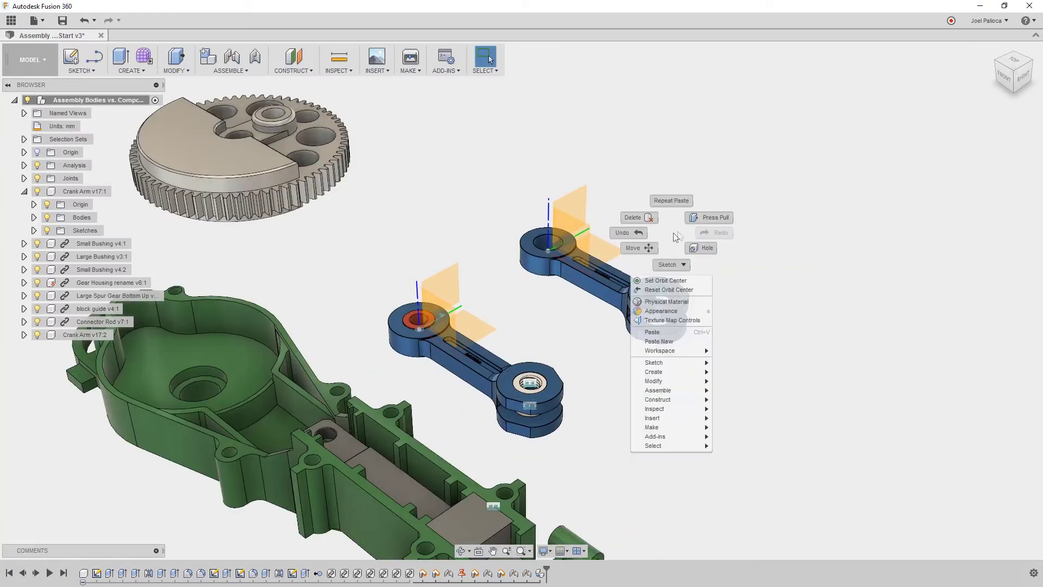
click(709, 218)
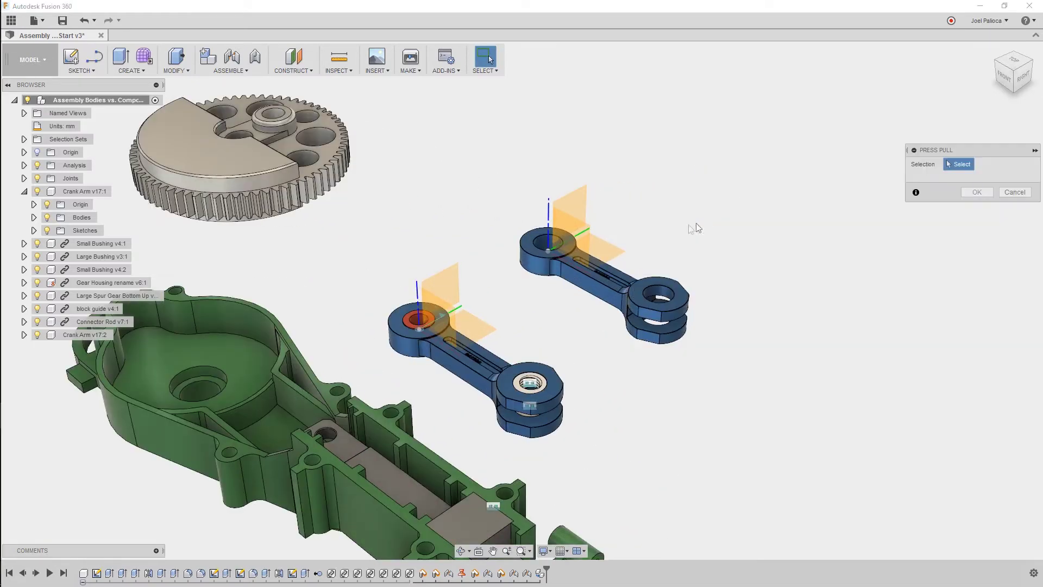
click(534, 252)
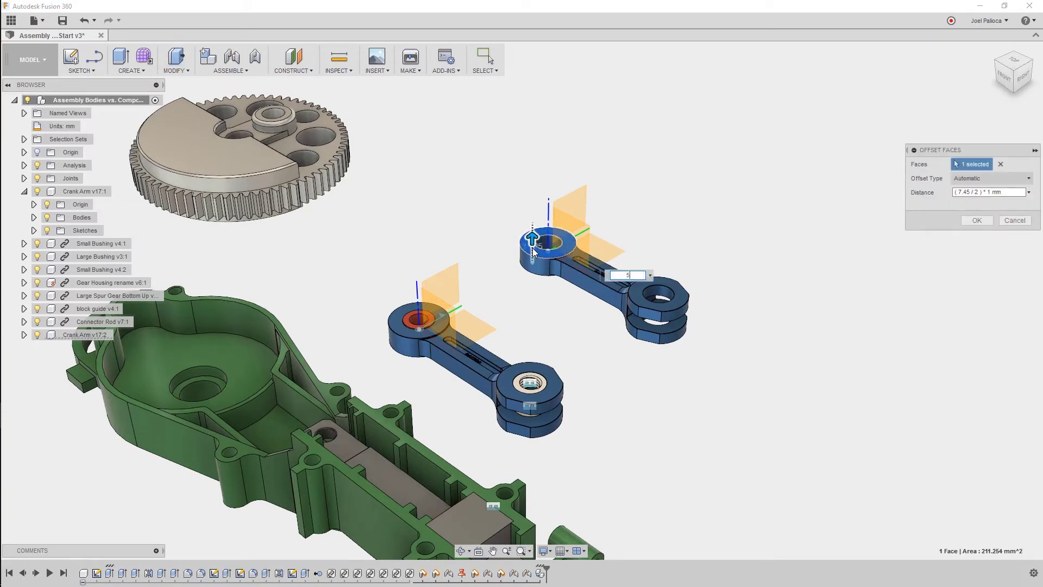
key(Return)
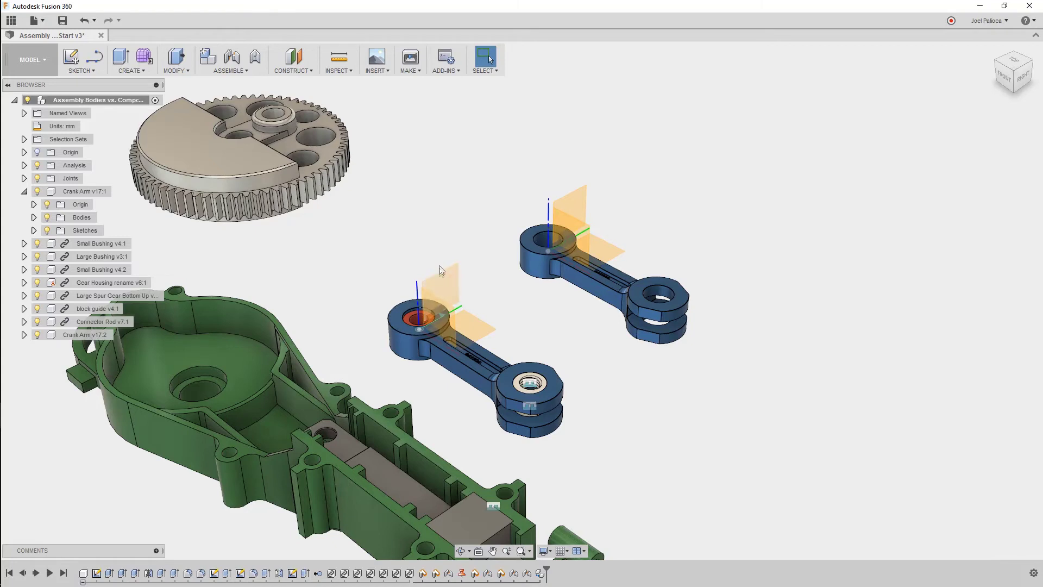
click(409, 331)
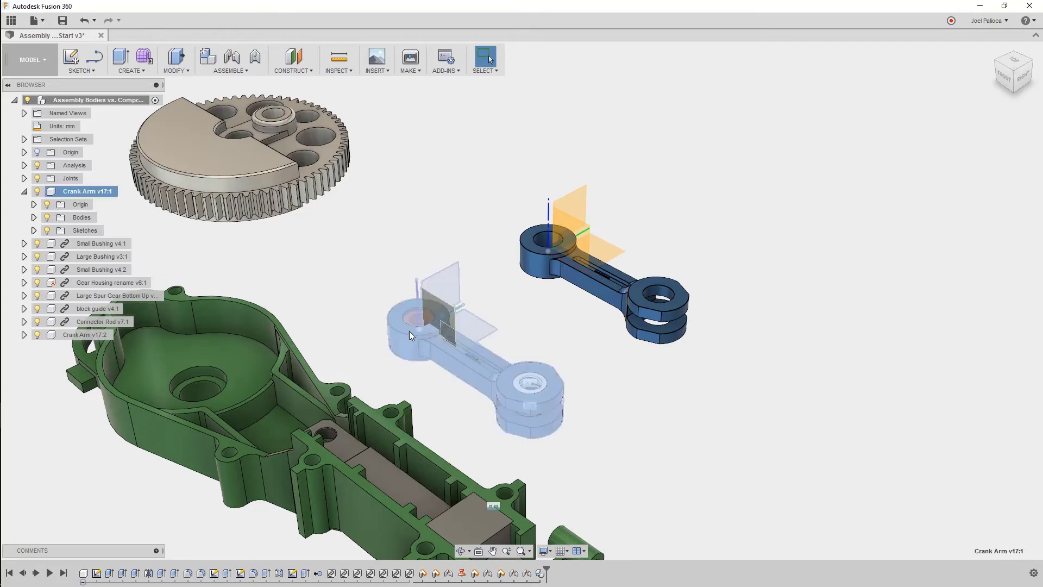
Copy Crank Arm v17:1 and Paste New an independent copy 80 mm along X, lower right
right_click(409, 330)
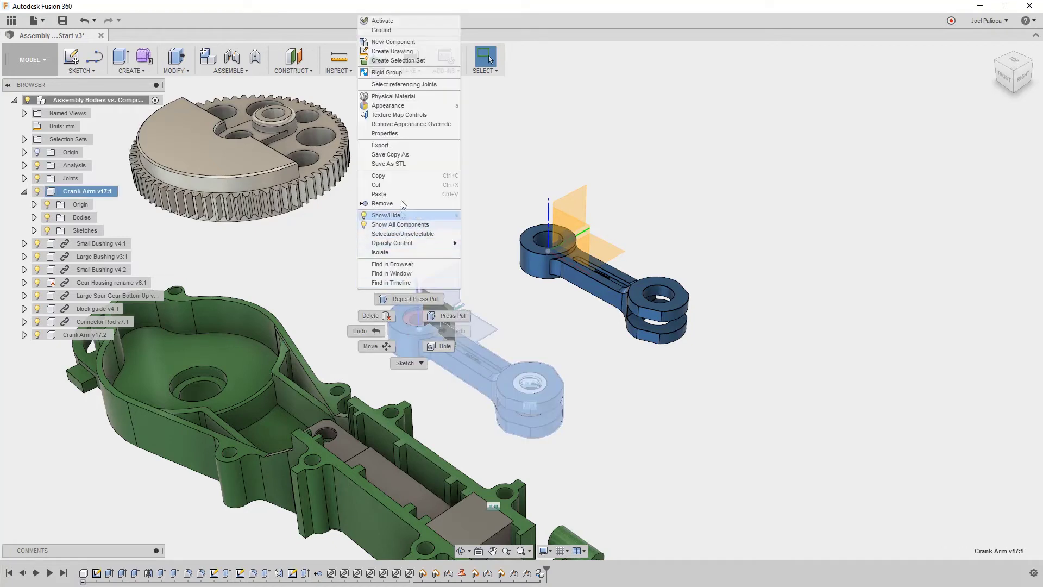
click(403, 179)
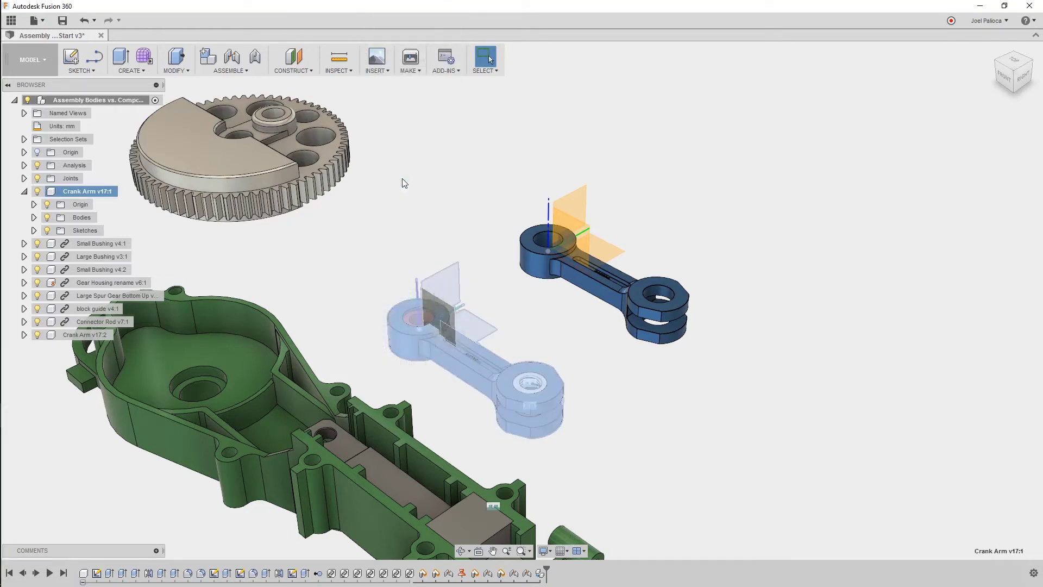
click(603, 369)
right_click(603, 369)
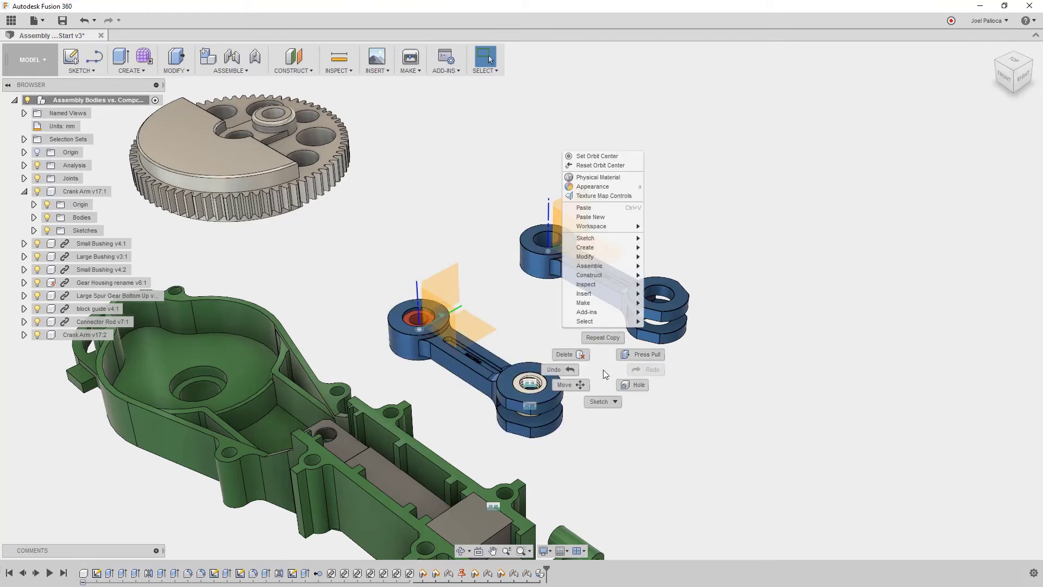
click(594, 218)
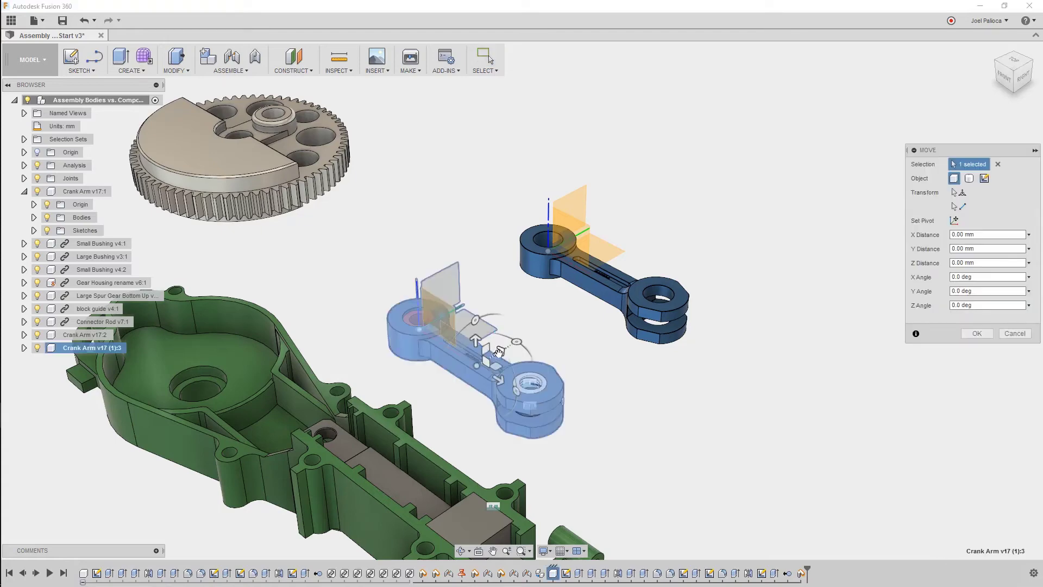
drag(499, 369, 729, 476)
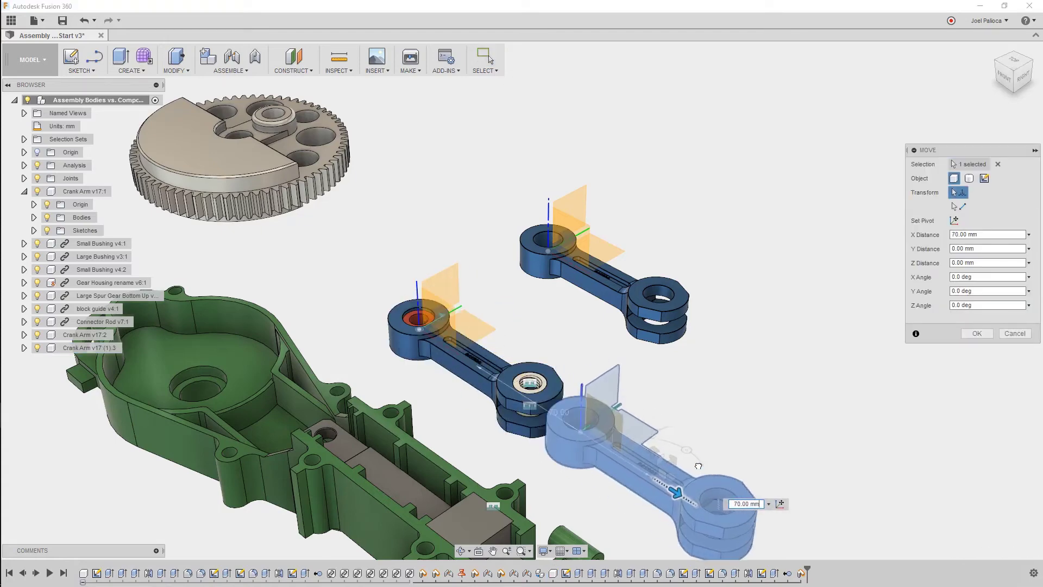
middle_drag(736, 443, 642, 363)
right_click(645, 363)
click(680, 362)
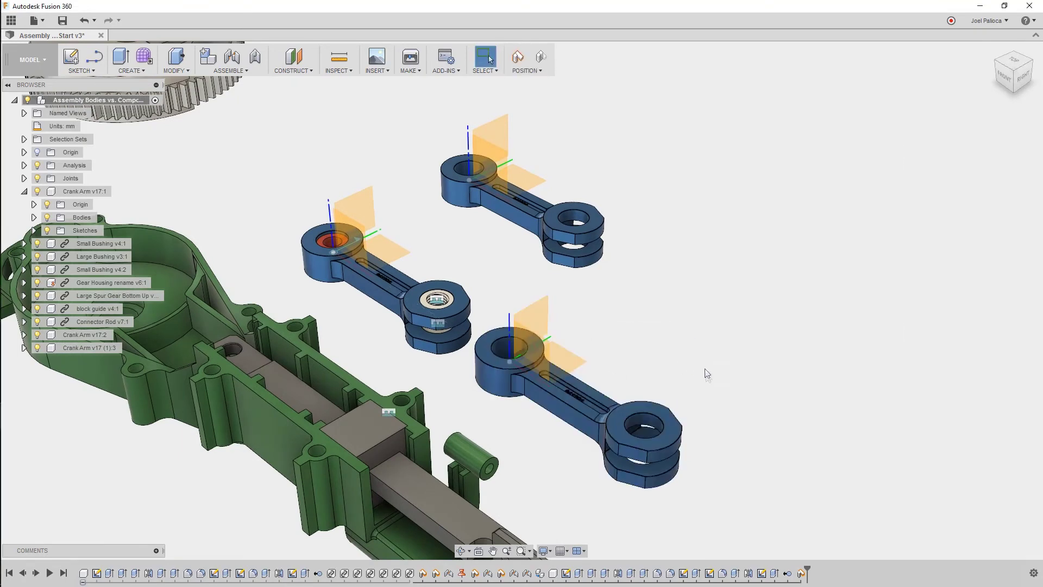
Press Pull the third copy's bottom end face, entering 3 then dragging to 5.00 mm
right_click(708, 386)
click(732, 373)
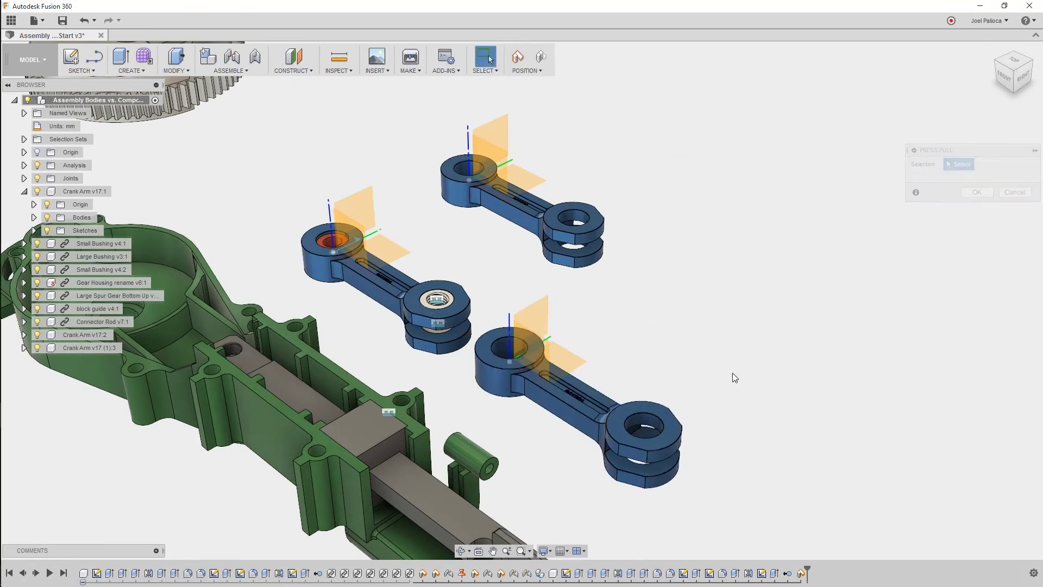
click(619, 461)
scroll(619, 461, up, 3)
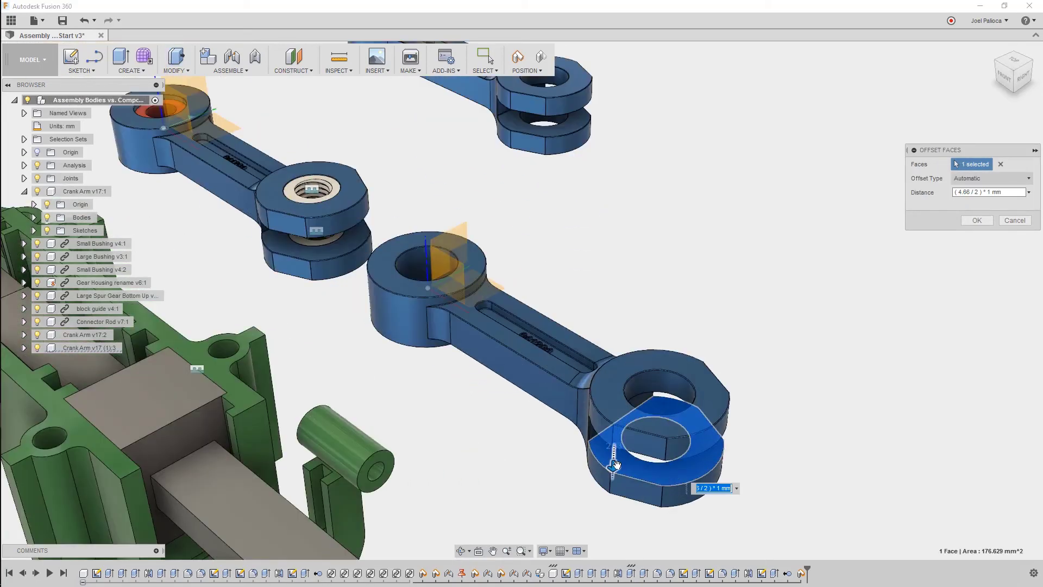
text(3)
key(Return)
drag(616, 471, 613, 479)
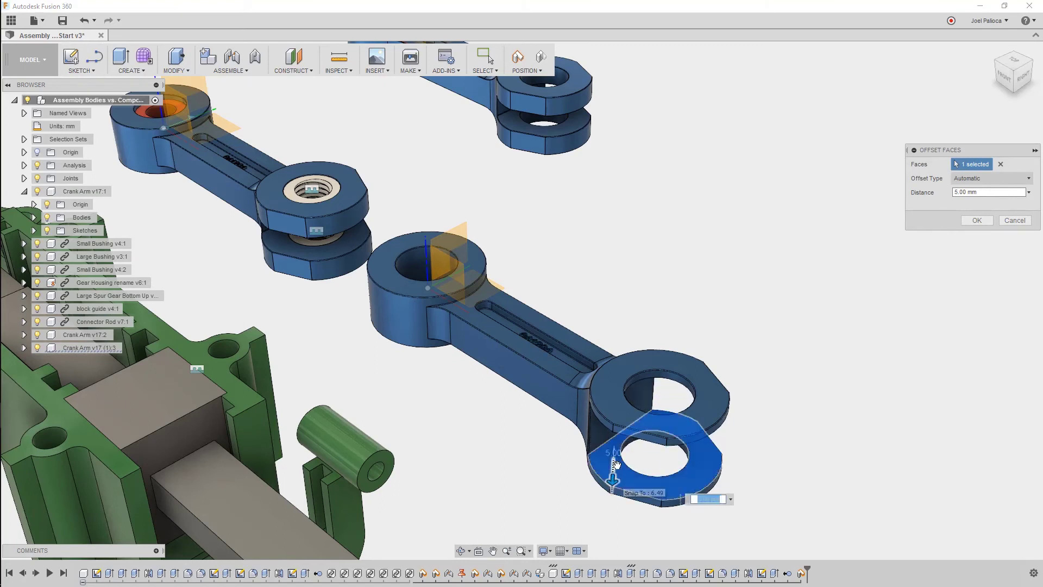
right_click(617, 465)
click(656, 463)
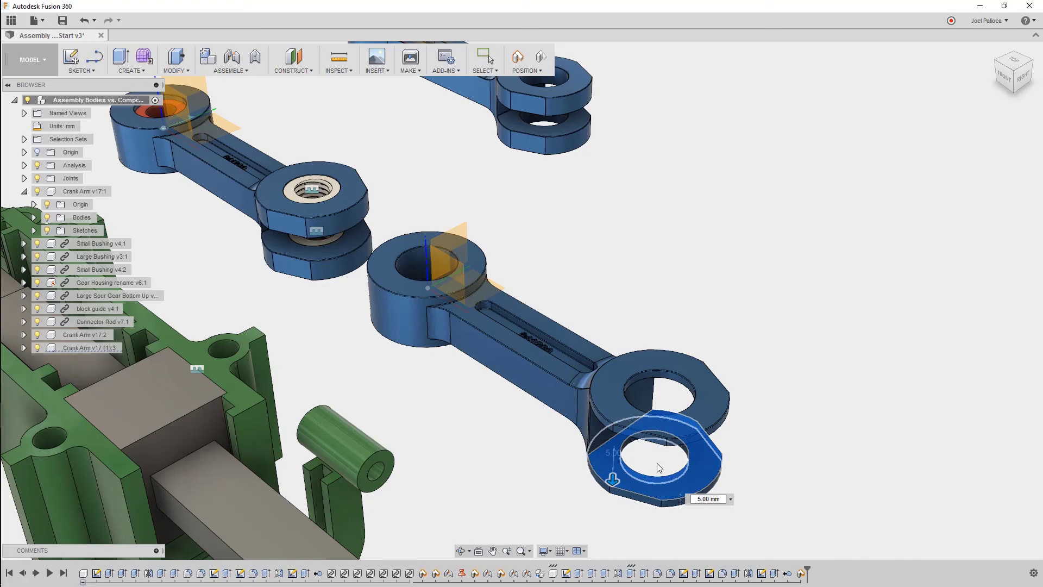